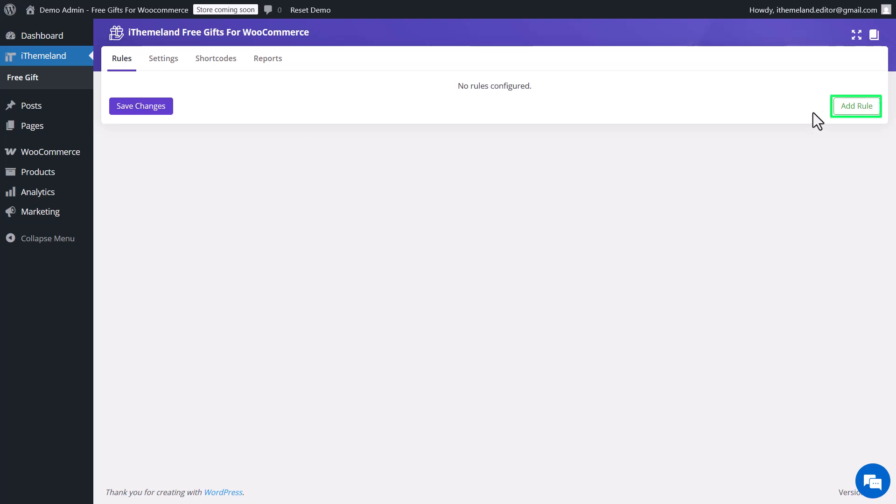
# Add a new free gift rule that uses the Subtotal repeat method
pyautogui.click(841, 112)
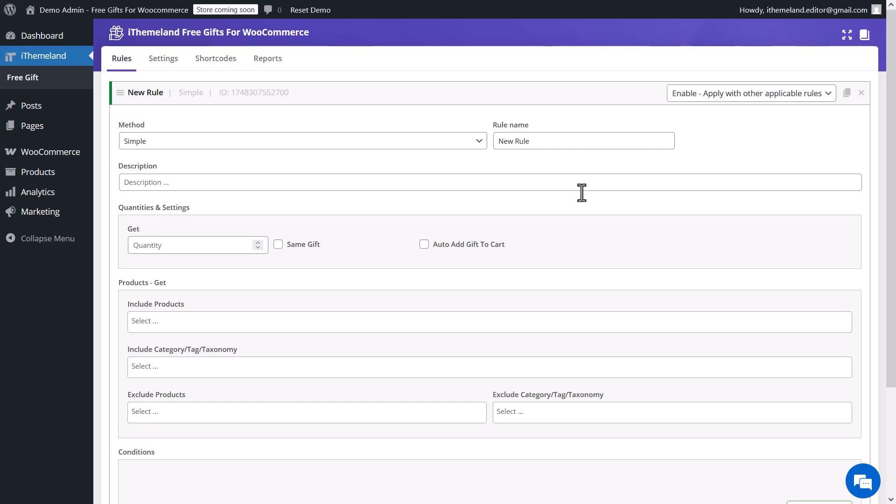
pyautogui.click(360, 140)
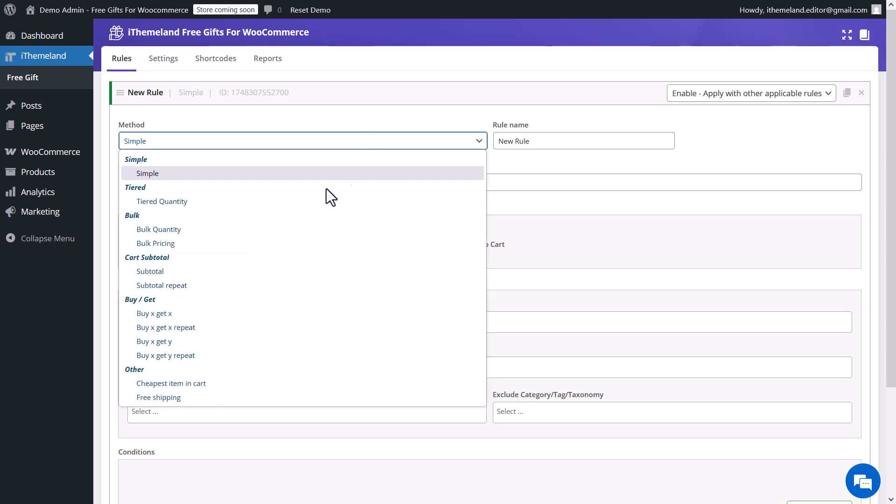
pyautogui.click(172, 285)
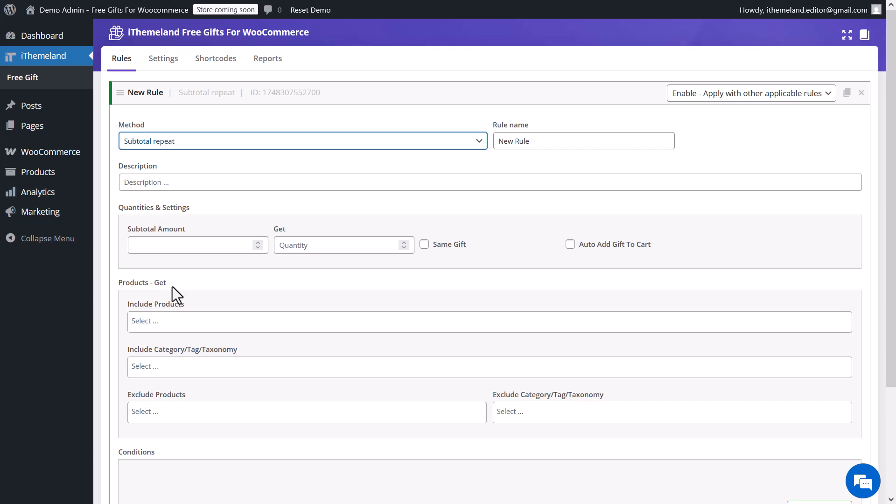
# Set the rule's subtotal amount to 1000 and its gift quantity to 1
pyautogui.click(241, 245)
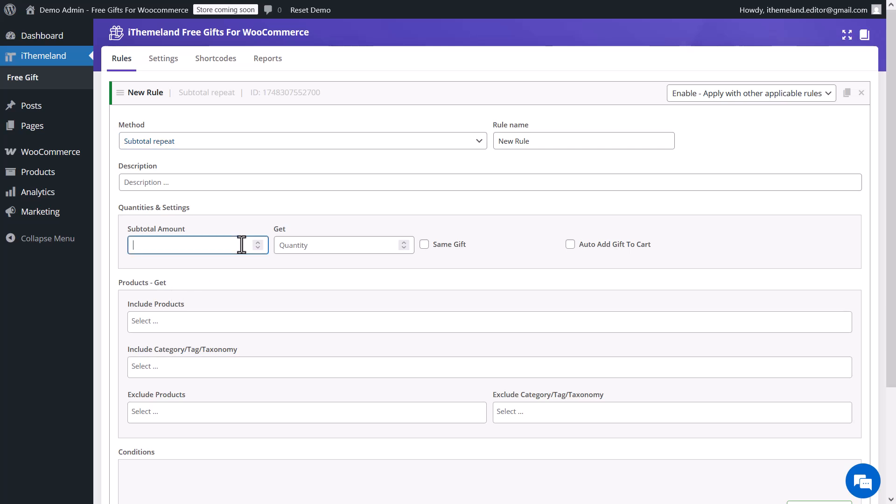
pyautogui.write('1000')
pyautogui.click(404, 243)
# Include the product V-Neck T-Shirt - green, any Size (#26) as the rule's gift
pyautogui.scroll(-3, 401, 242)
pyautogui.click(257, 166)
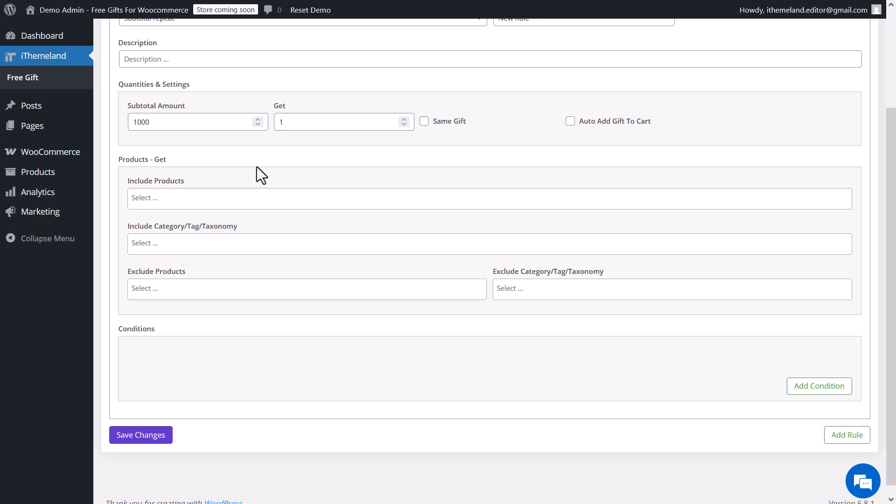
pyautogui.click(241, 197)
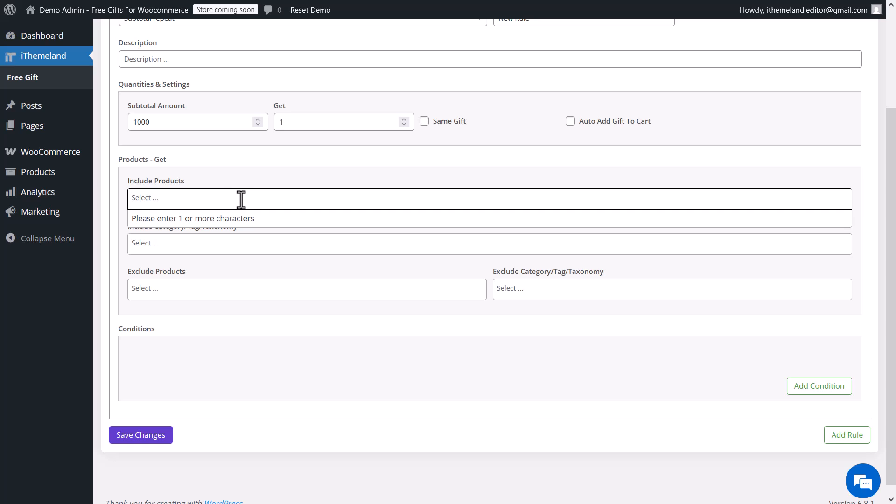
pyautogui.write('shirt')
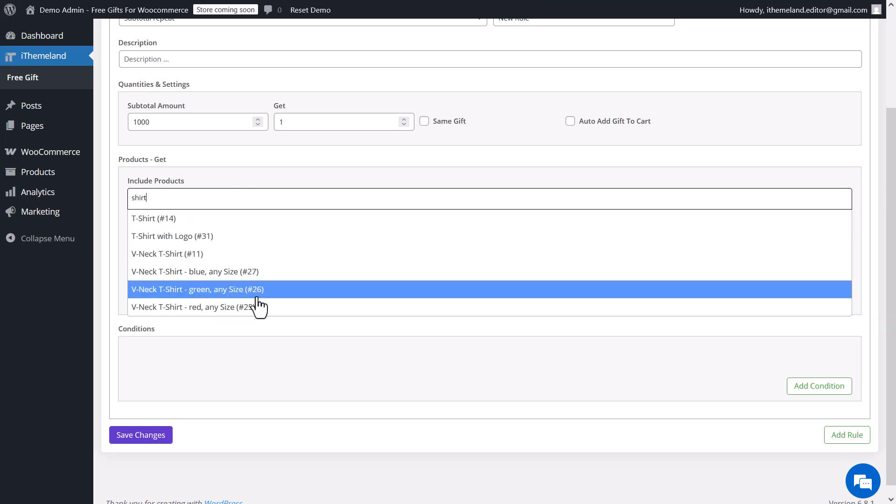
pyautogui.click(257, 297)
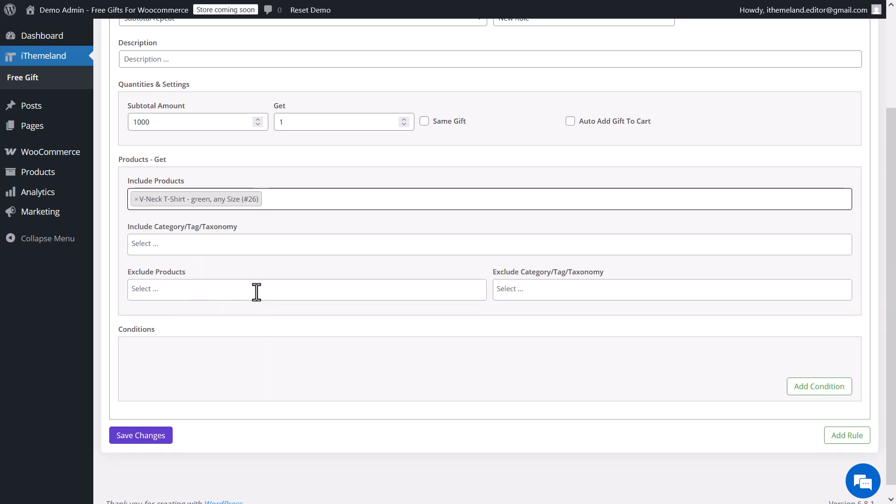
# Exclude the product Belt (#16) from the rule's gifts
pyautogui.click(233, 286)
pyautogui.write('belt')
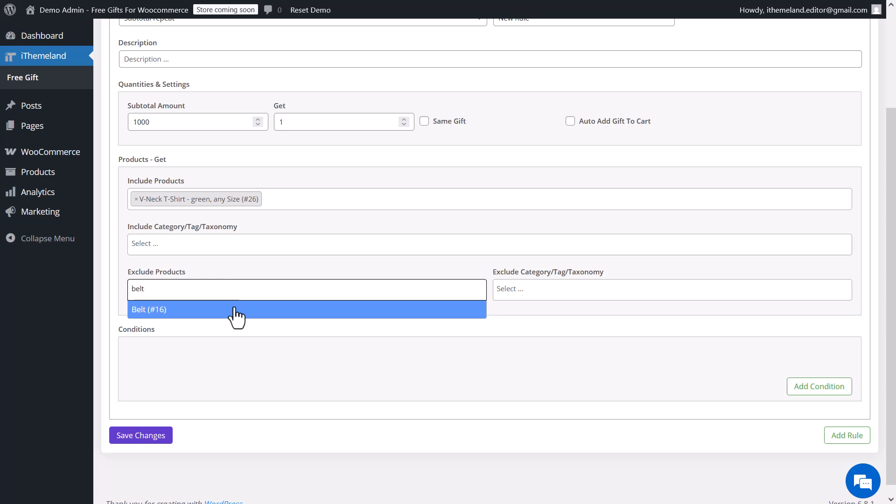
pyautogui.click(235, 309)
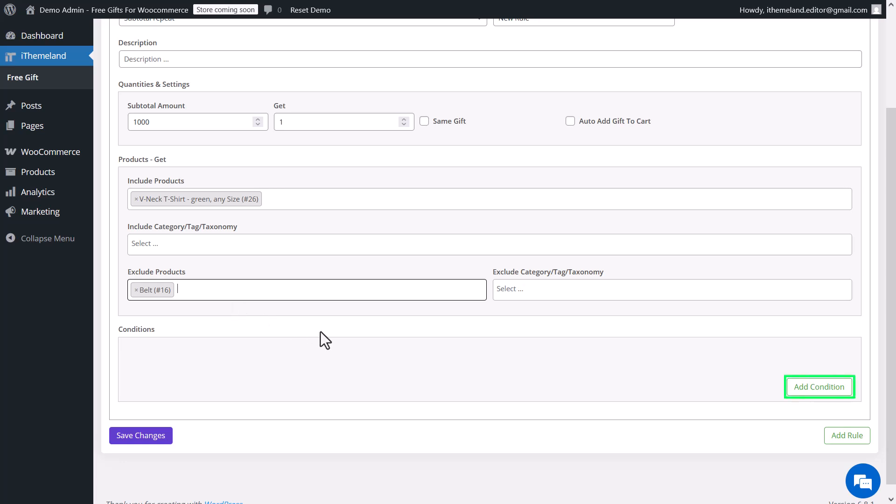
# Add a Cart item subtotal - Categories condition covering Clothing → Tshirts, Clothing and Clothing → Accessories
pyautogui.scroll(-1, 496, 365)
pyautogui.click(841, 378)
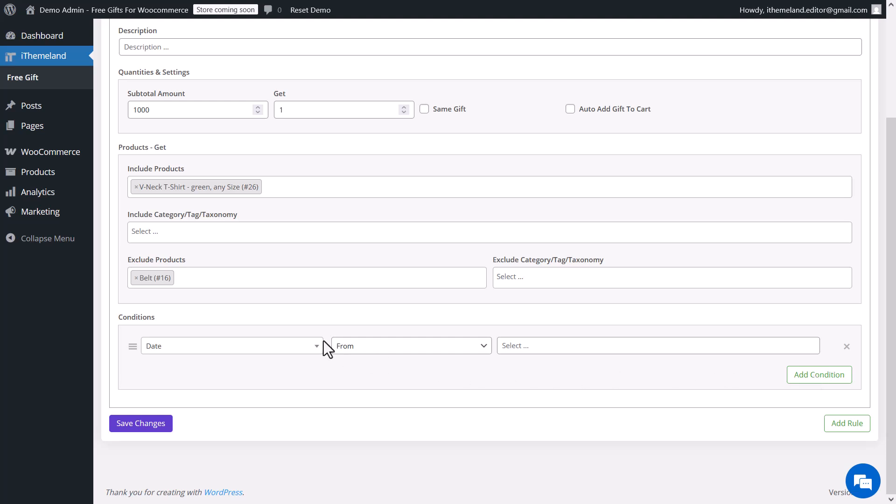
pyautogui.click(265, 347)
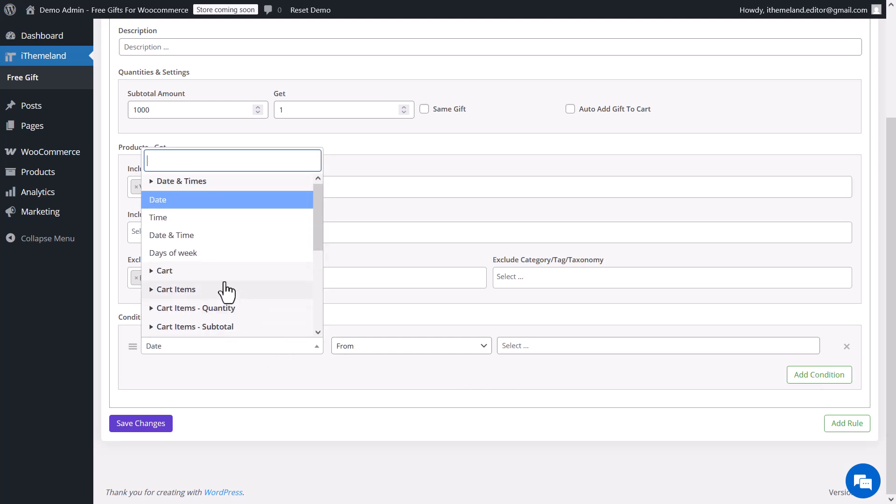
pyautogui.click(226, 290)
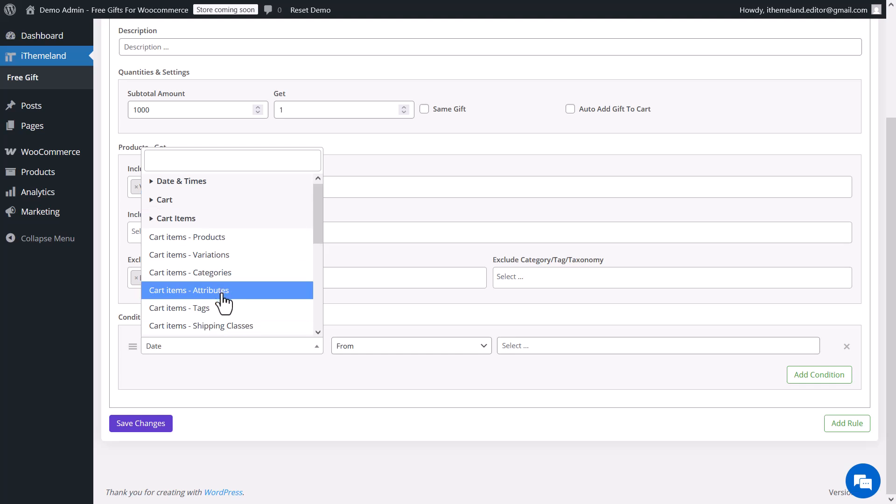
pyautogui.scroll(-3, 225, 300)
pyautogui.click(226, 299)
pyautogui.click(251, 247)
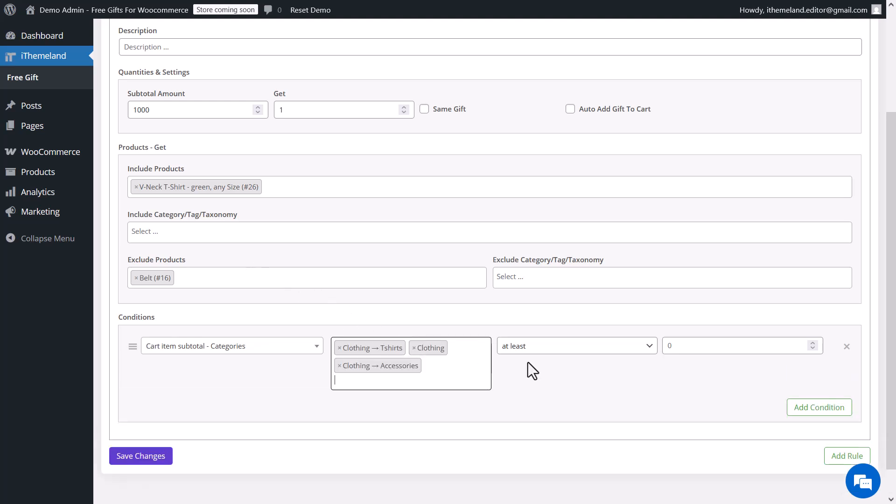
# Require the condition's category subtotal to be at least 1000 and save the rule changes
pyautogui.click(523, 350)
pyautogui.click(529, 365)
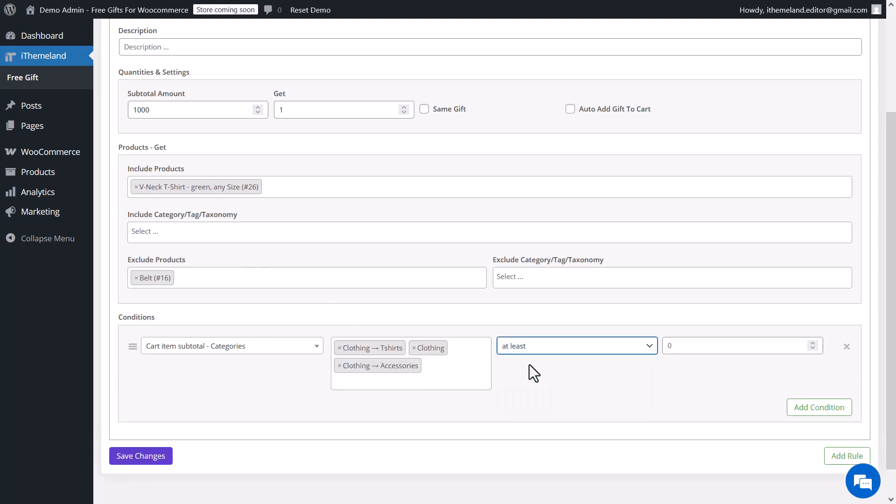
pyautogui.click(691, 346)
pyautogui.write('1000')
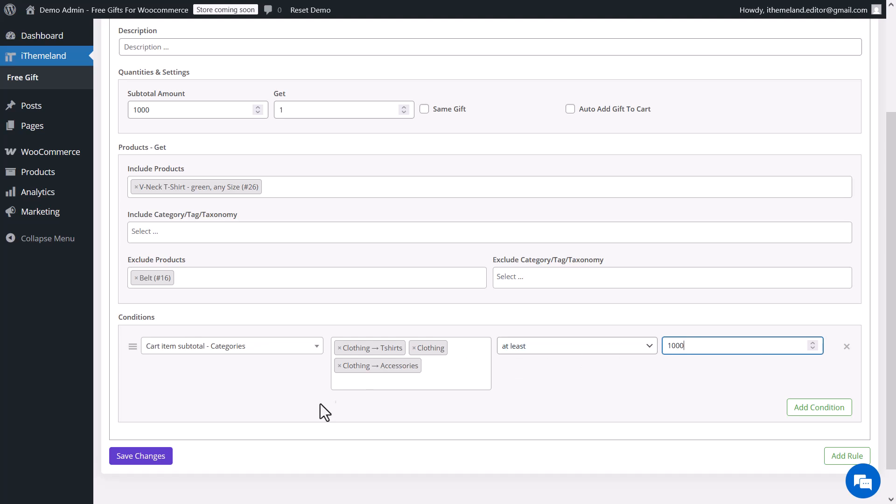
pyautogui.click(150, 458)
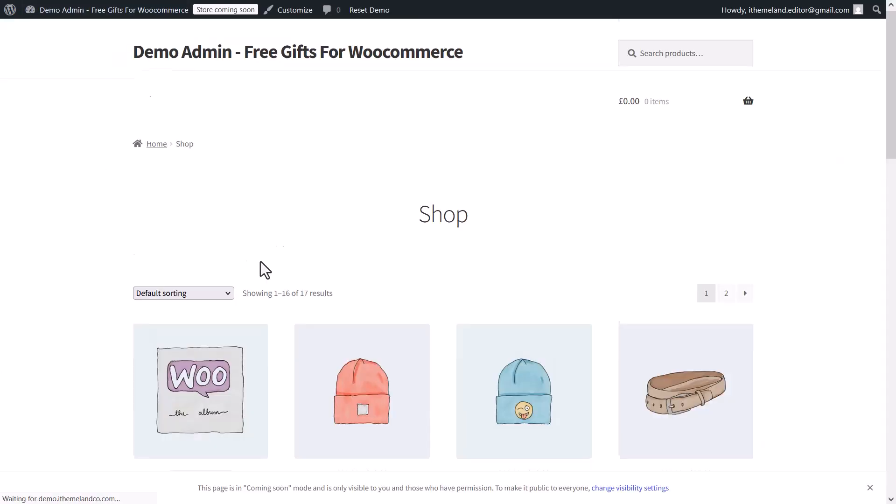
# On the store's Shop page, add Beanie, Beanie with Logo, Hoodie with Logo and Long Sleeve Tee to the cart
pyautogui.scroll(-6, 264, 243)
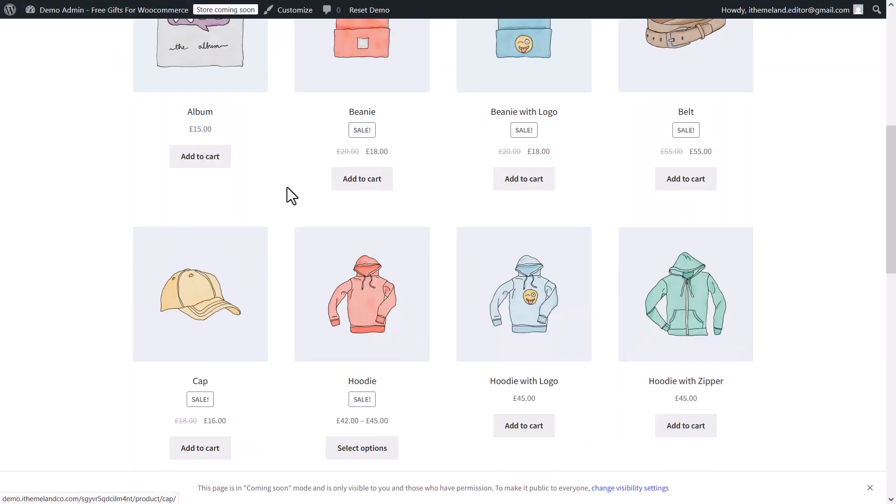
pyautogui.click(351, 183)
pyautogui.click(517, 183)
pyautogui.scroll(-4, 494, 224)
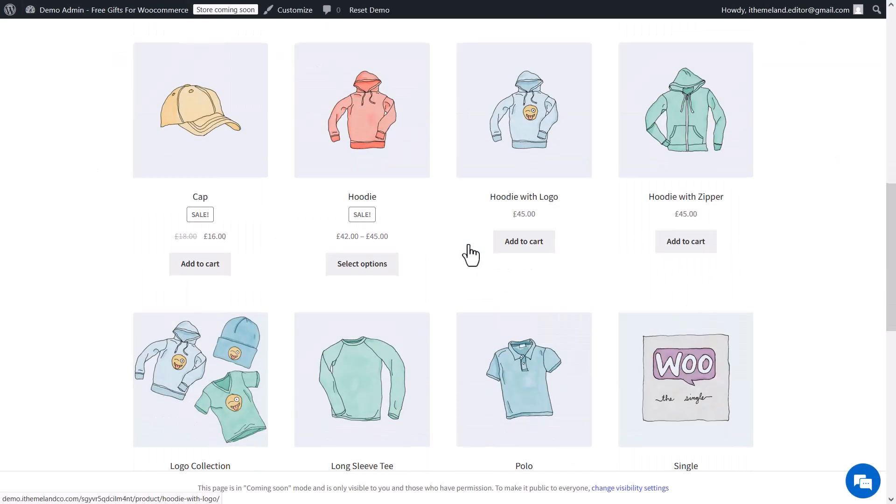
pyautogui.click(515, 255)
pyautogui.scroll(-5, 500, 254)
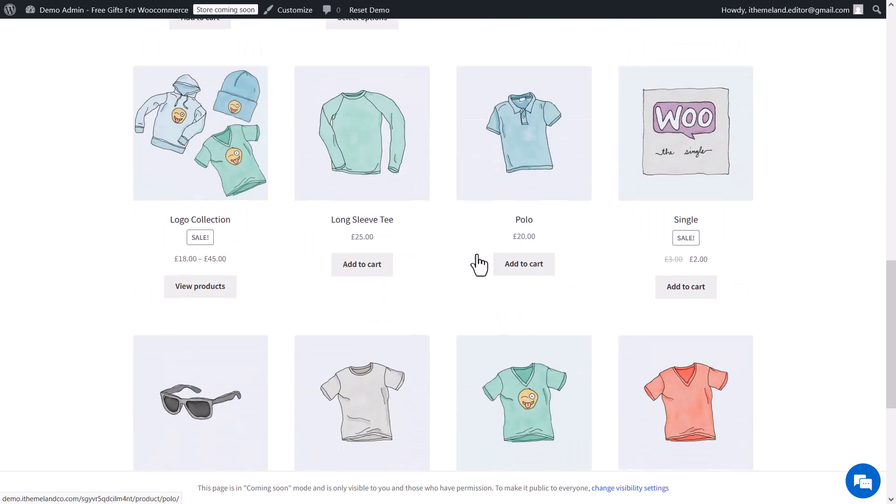
pyautogui.click(367, 265)
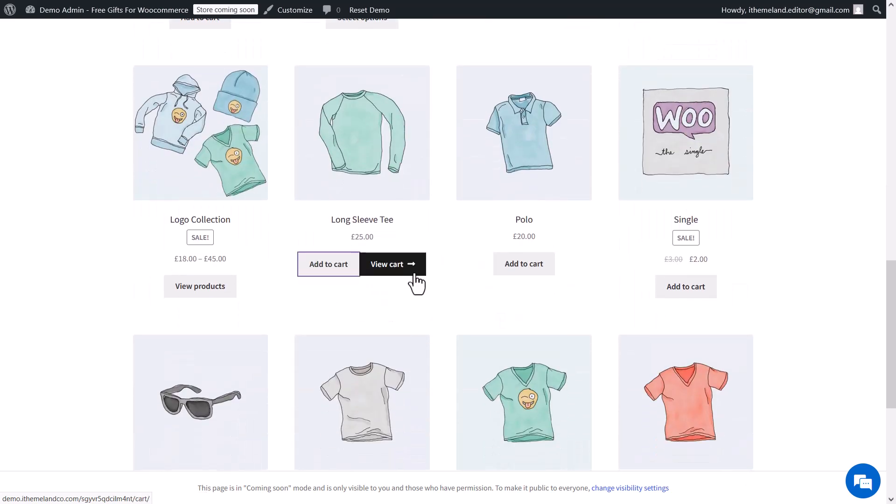
# In the cart, set Beanie, Beanie with Logo and Hoodie with Logo to quantity 10 and Long Sleeve Tee to 11, updating the cart
pyautogui.click(415, 274)
pyautogui.scroll(-4, 448, 268)
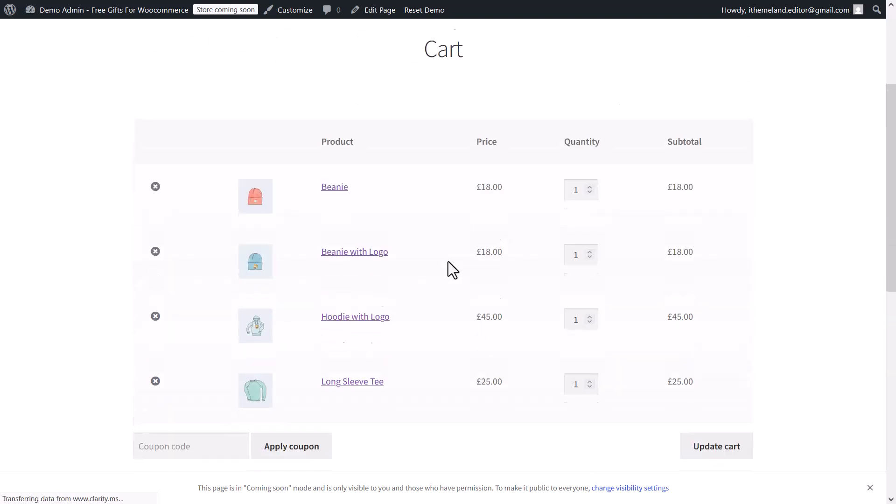
pyautogui.click(590, 171)
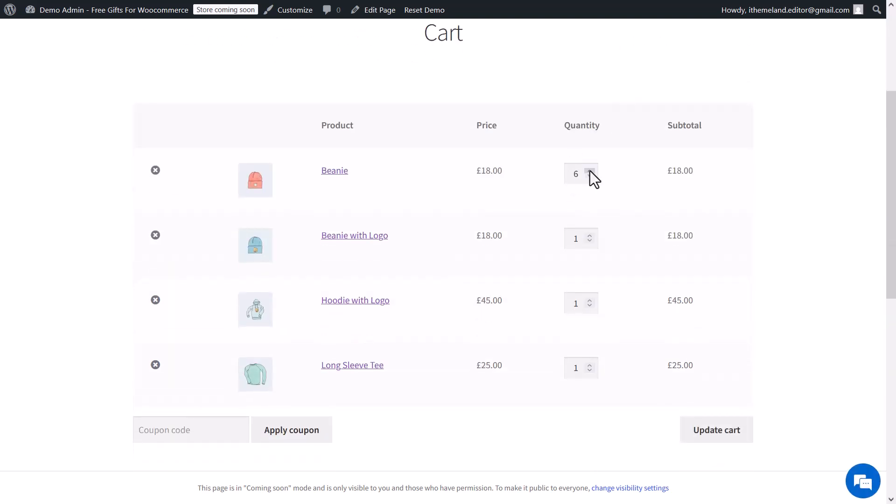
pyautogui.click(590, 301)
pyautogui.click(590, 235)
pyautogui.click(589, 365)
pyautogui.click(589, 365)
pyautogui.click(692, 419)
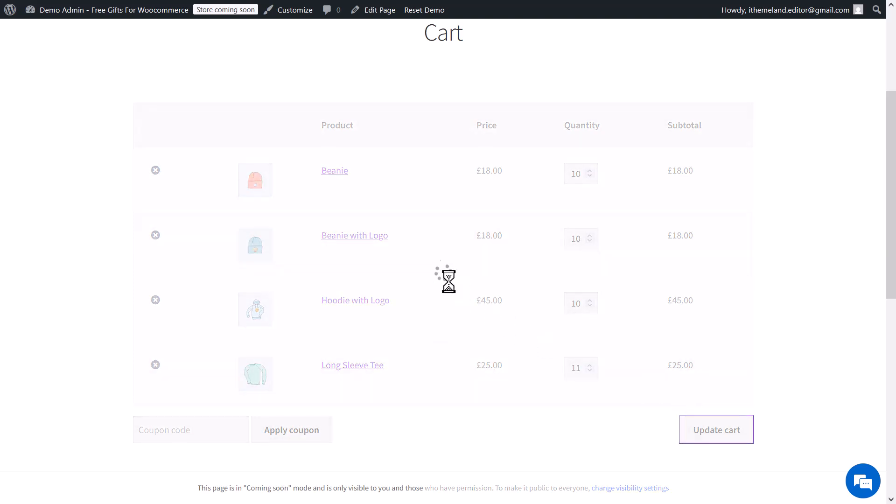
# Add the third T-Shirt offered under Our Gift to the cart as a free gift
pyautogui.scroll(-3, 382, 234)
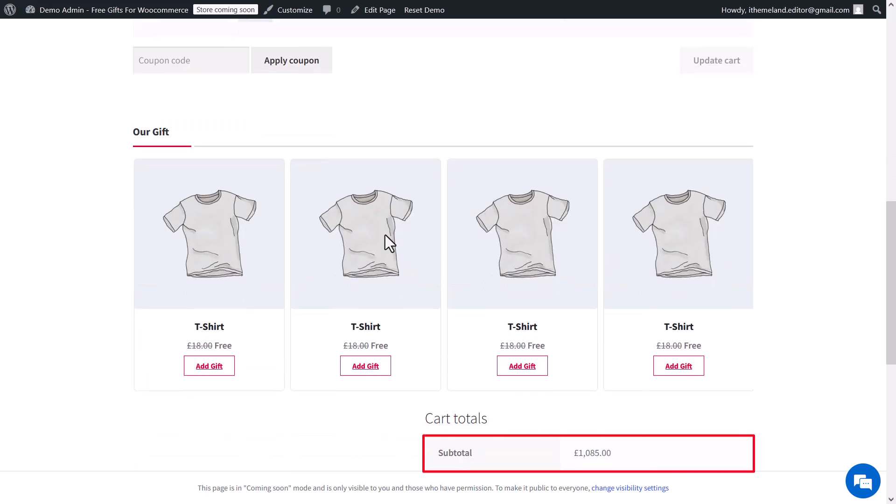
pyautogui.click(533, 367)
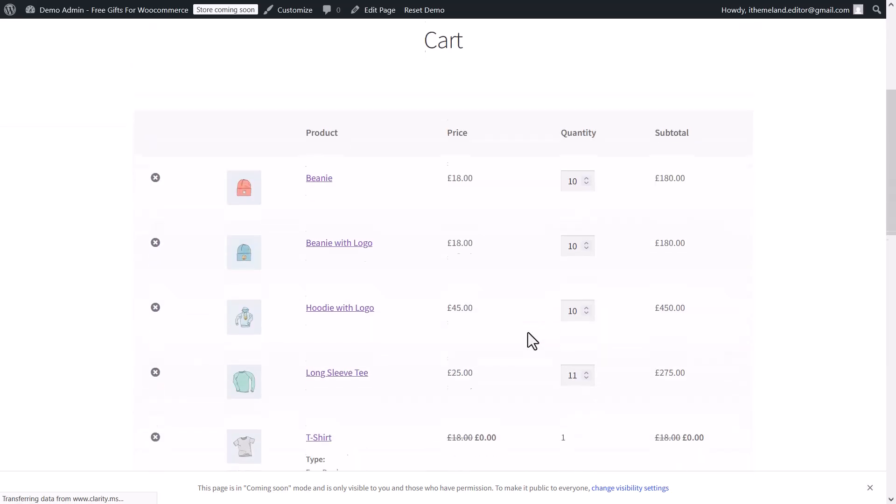
# Review the cart's product rows, including the free T-Shirt, and the remaining gift offers
pyautogui.scroll(-8, 503, 337)
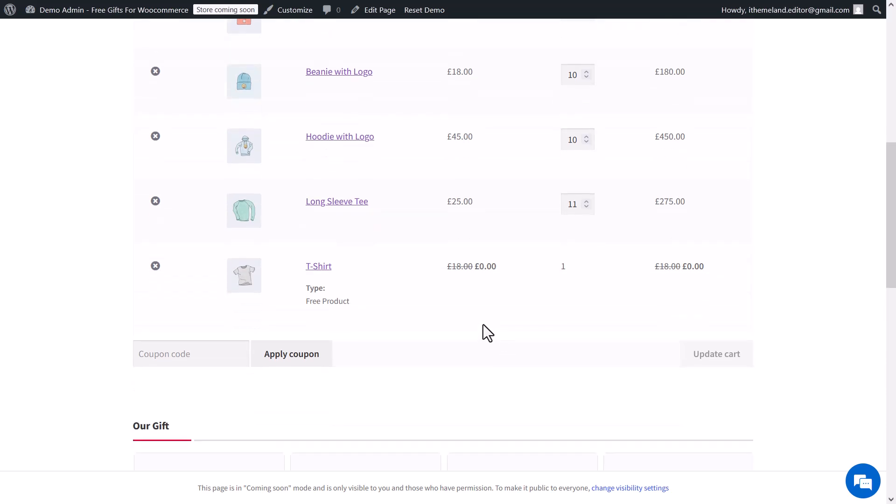
pyautogui.scroll(-4, 399, 298)
pyautogui.scroll(4, 399, 298)
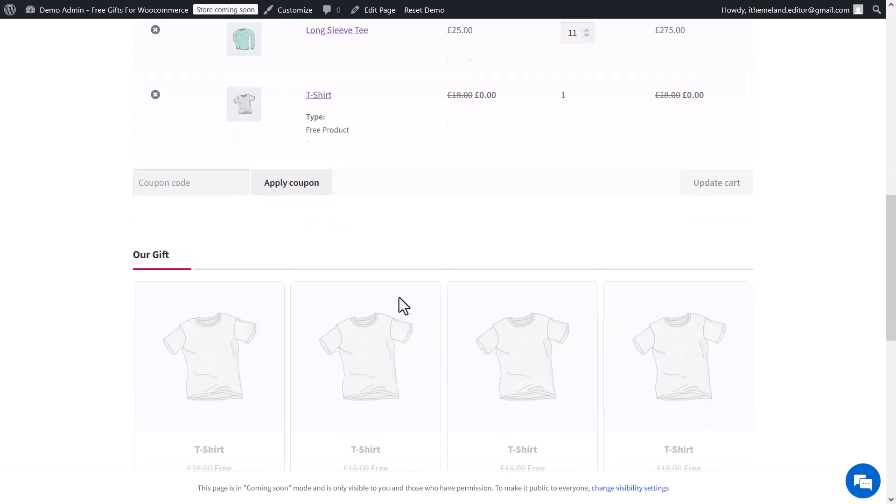
pyautogui.scroll(3, 406, 286)
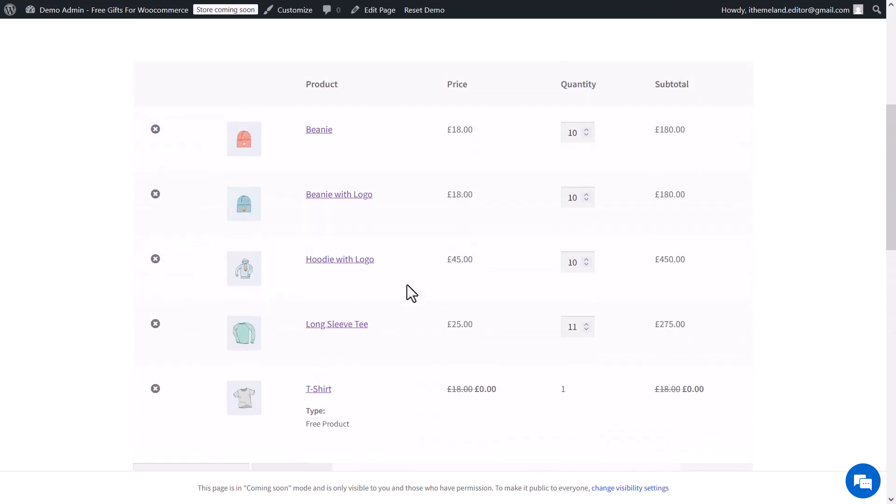
pyautogui.scroll(7, 406, 285)
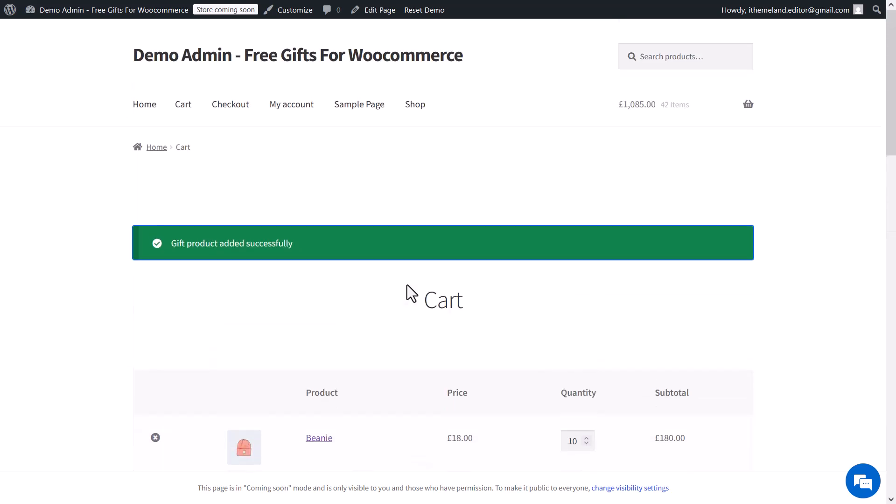
pyautogui.scroll(-9, 406, 284)
pyautogui.scroll(1, 407, 286)
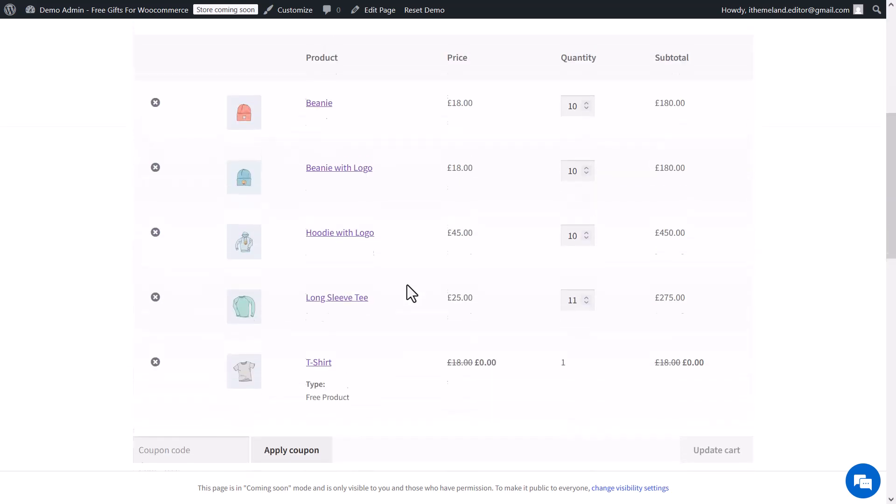